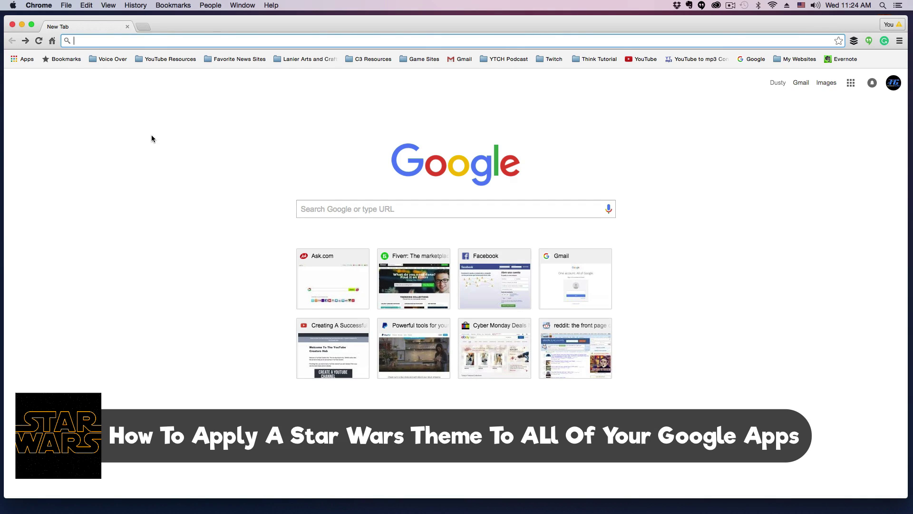
{"action": "type", "text": "www."}
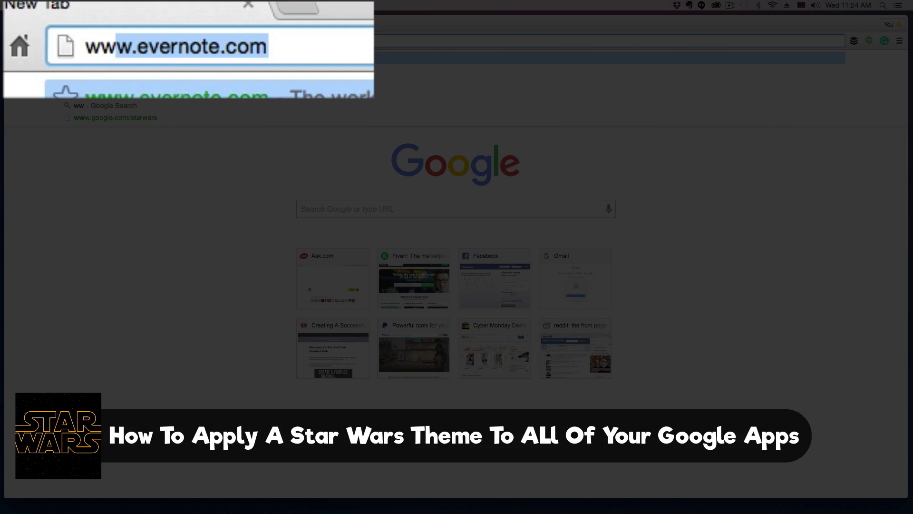
{"action": "type", "text": "google.com"}
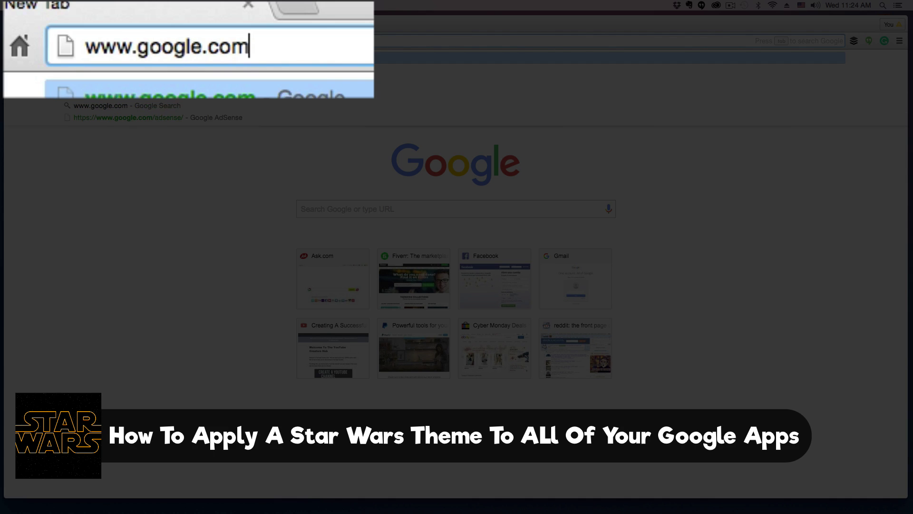
{"action": "type", "text": "/"}
{"action": "type", "text": "s"}
{"action": "type", "text": "tarwars"}
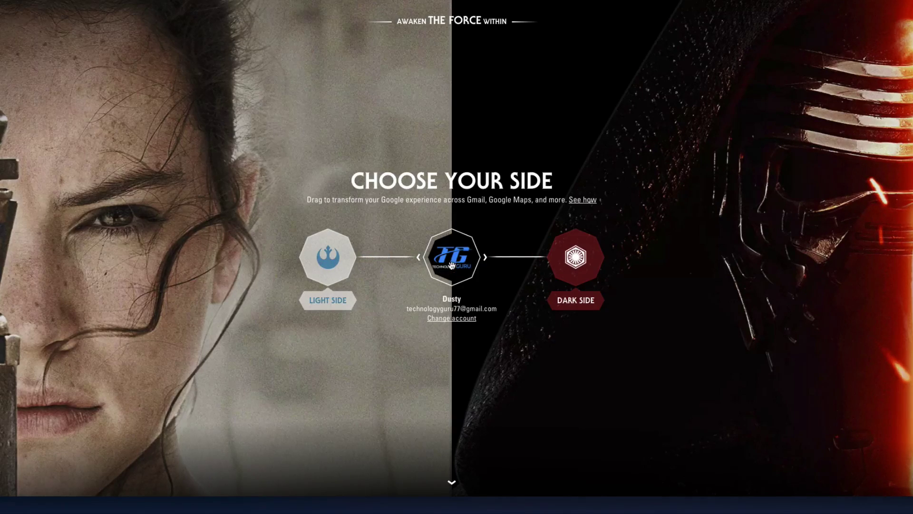
- Drag the account avatar onto the Light Side and join it
{"action": "mouse_move", "coordinate": [453, 265]}
{"action": "left_mouse_down"}
{"action": "mouse_move", "coordinate": [354, 246]}
{"action": "mouse_move", "coordinate": [336, 253]}
{"action": "left_mouse_up"}
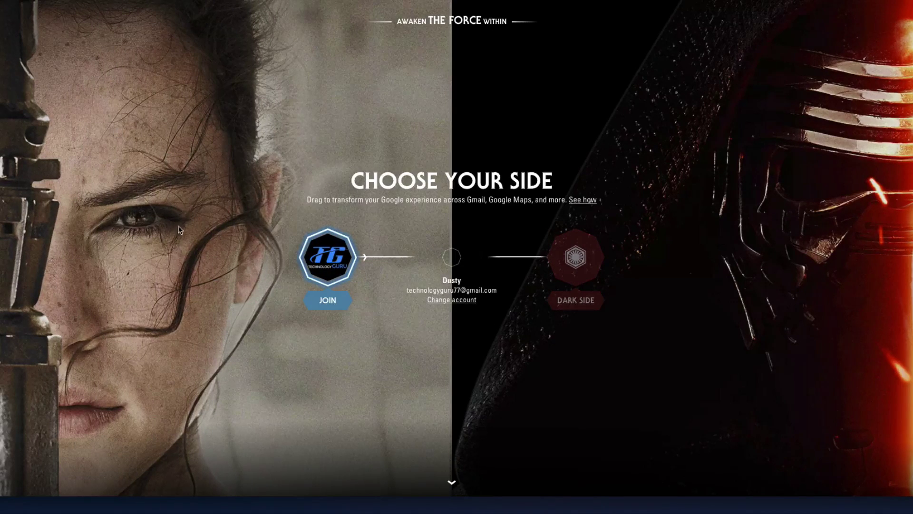
{"action": "left_click", "coordinate": [333, 302]}
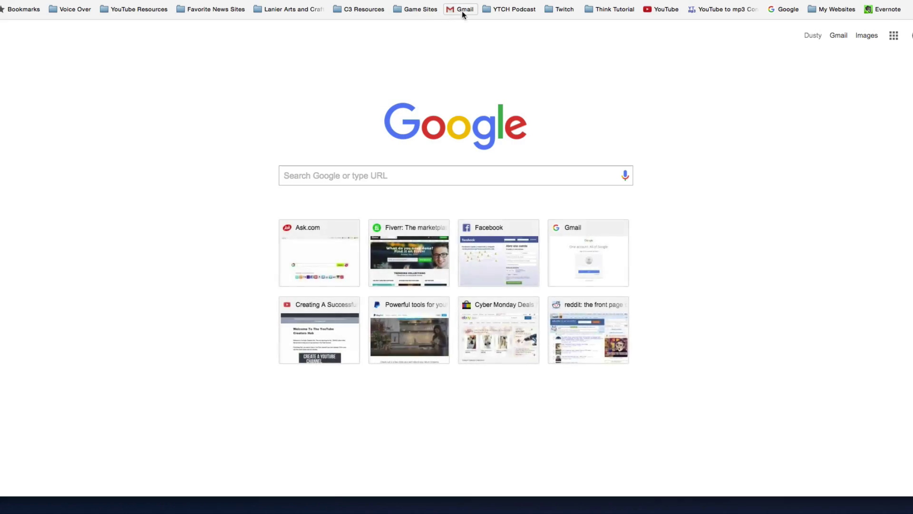
- Open Gmail from the new tab page to see the lightsaber loading bar
{"action": "left_click", "coordinate": [462, 11]}
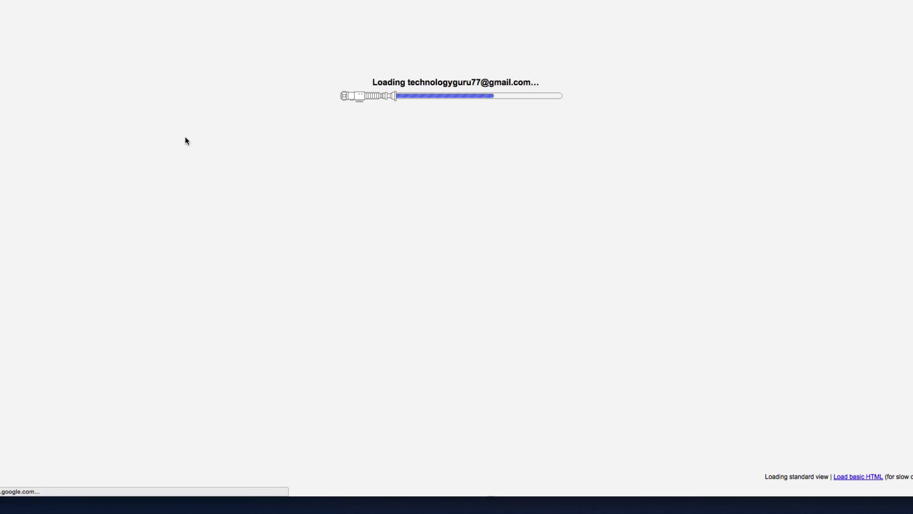